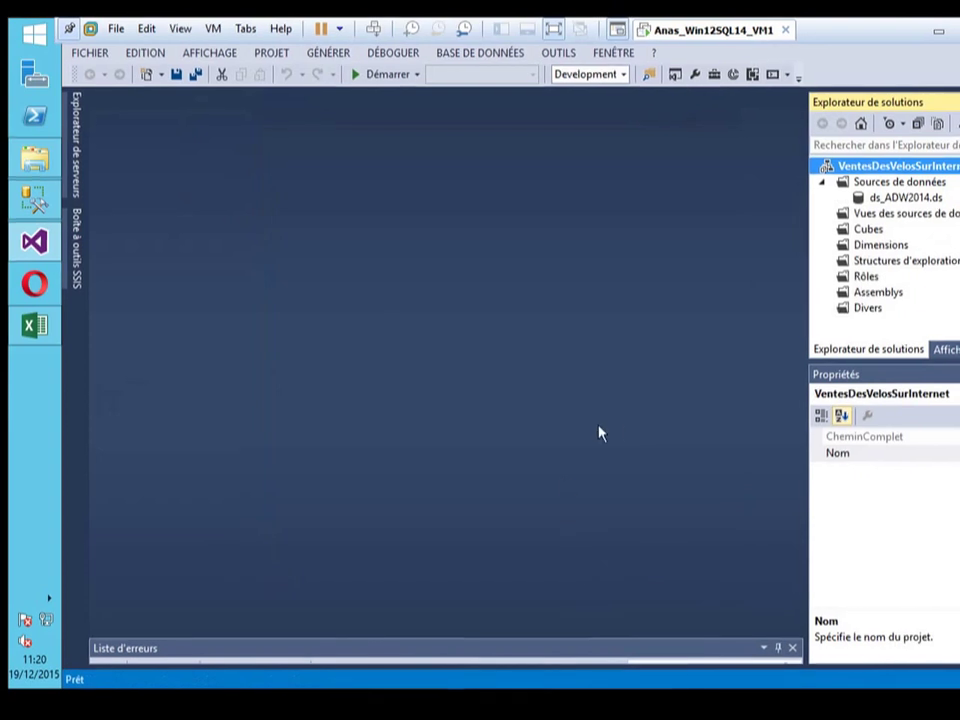
Step: Start a new data source view in the VentesDesVelosSurInternet project, based on the ds_ADW2014 relational data source
left_click(845, 213)
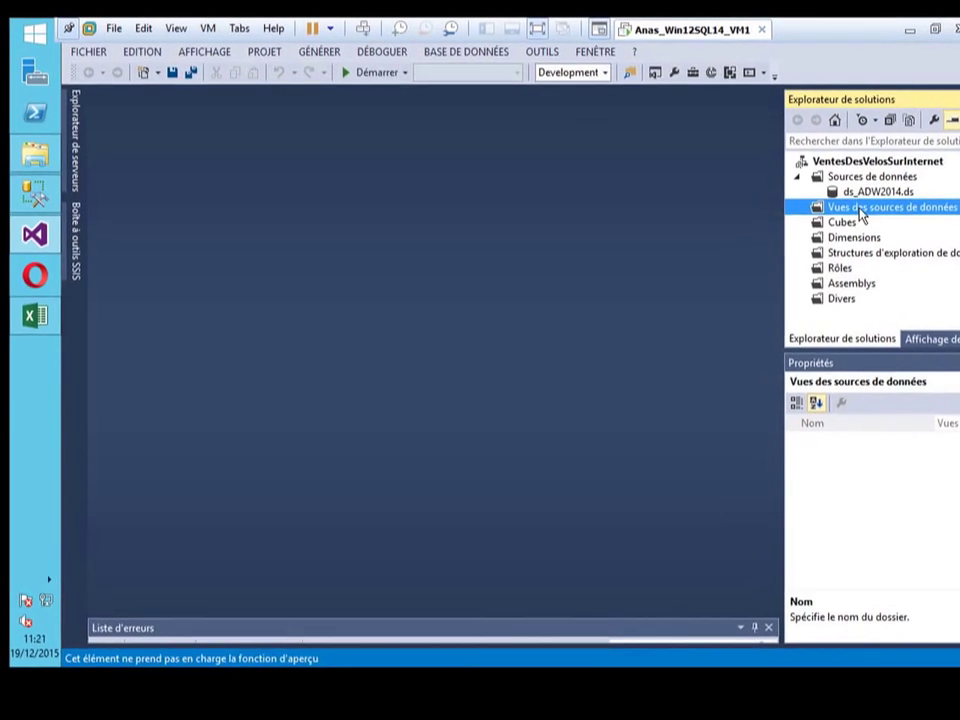
right_click(873, 215)
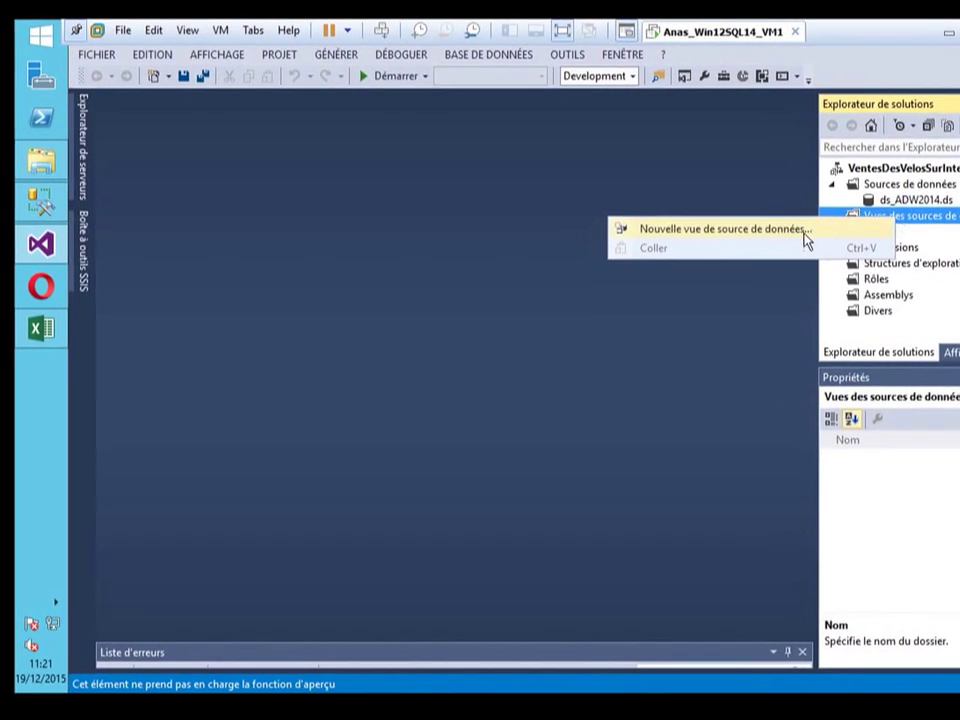
left_click(806, 229)
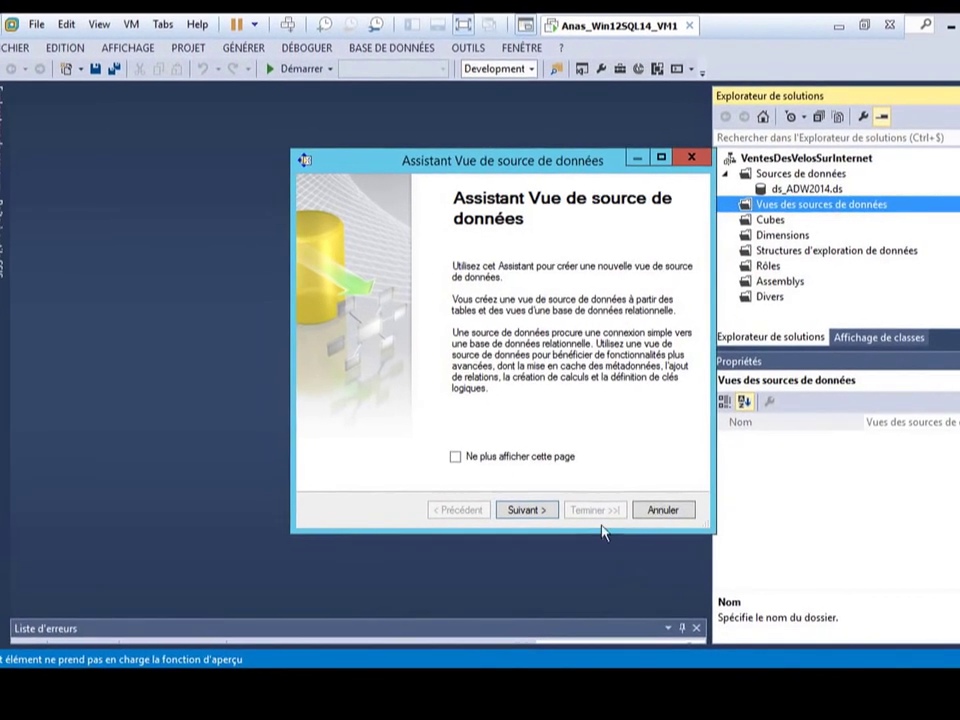
left_click(520, 513)
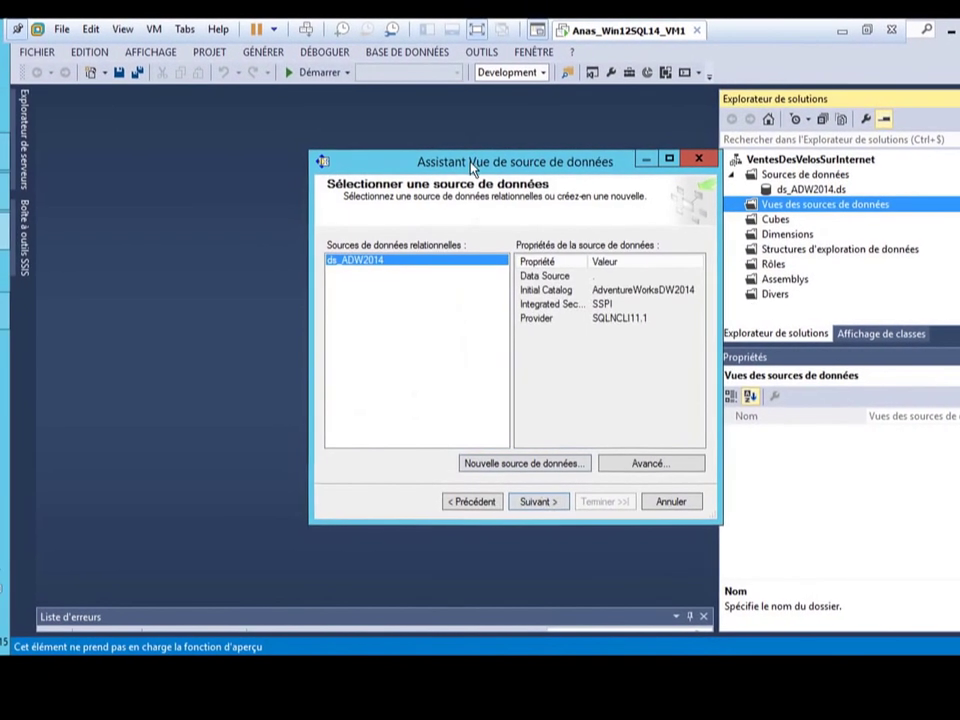
left_click_drag(474, 164, 386, 128)
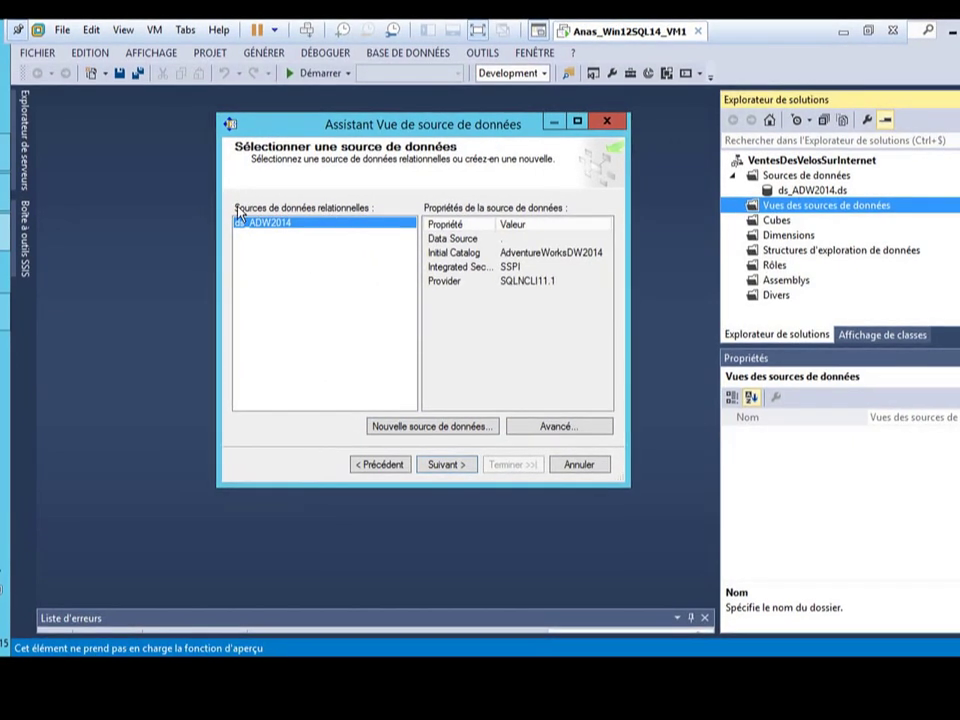
left_click(443, 464)
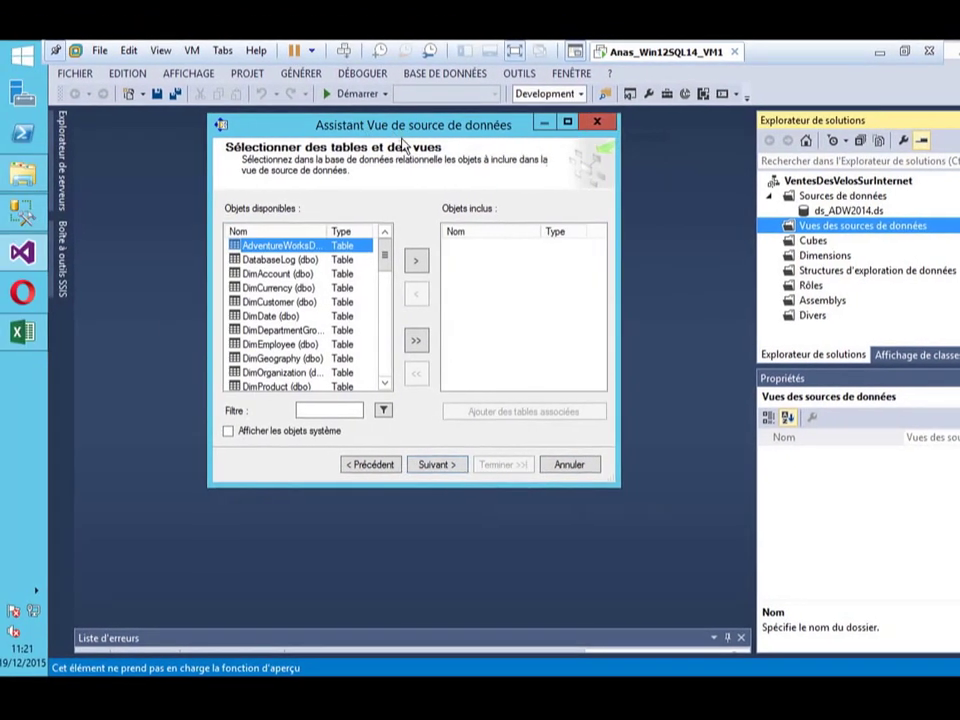
Step: Enlarge the wizard window and filter the available objects by "fact"
left_click_drag(588, 483, 826, 598)
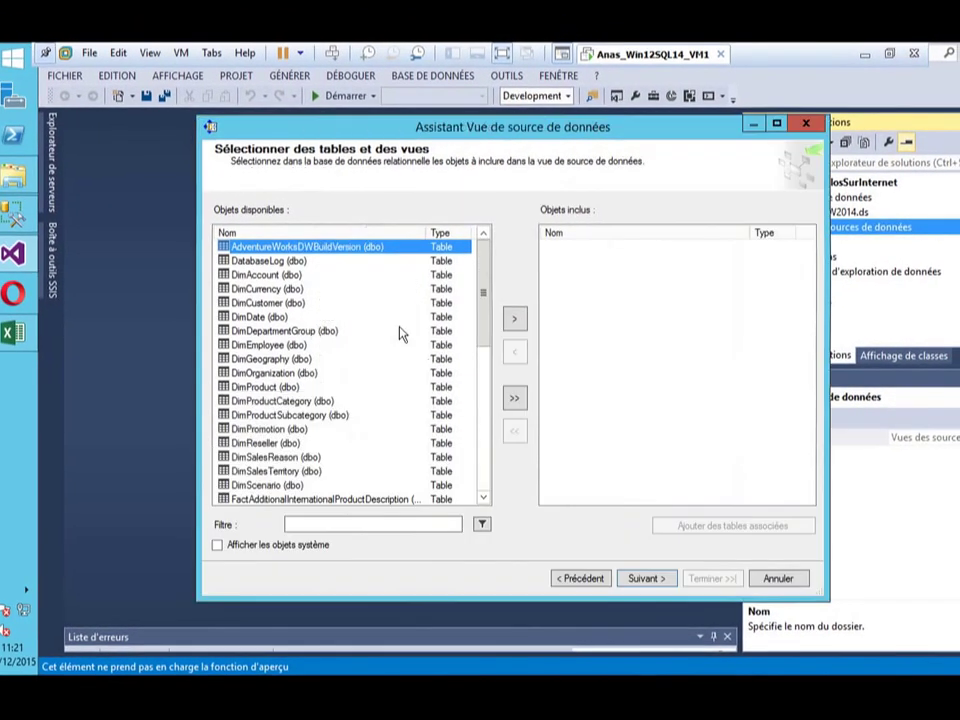
mouse_move(480, 251)
left_mouse_down()
mouse_move(480, 393)
mouse_move(466, 436)
mouse_move(497, 240)
left_mouse_up()
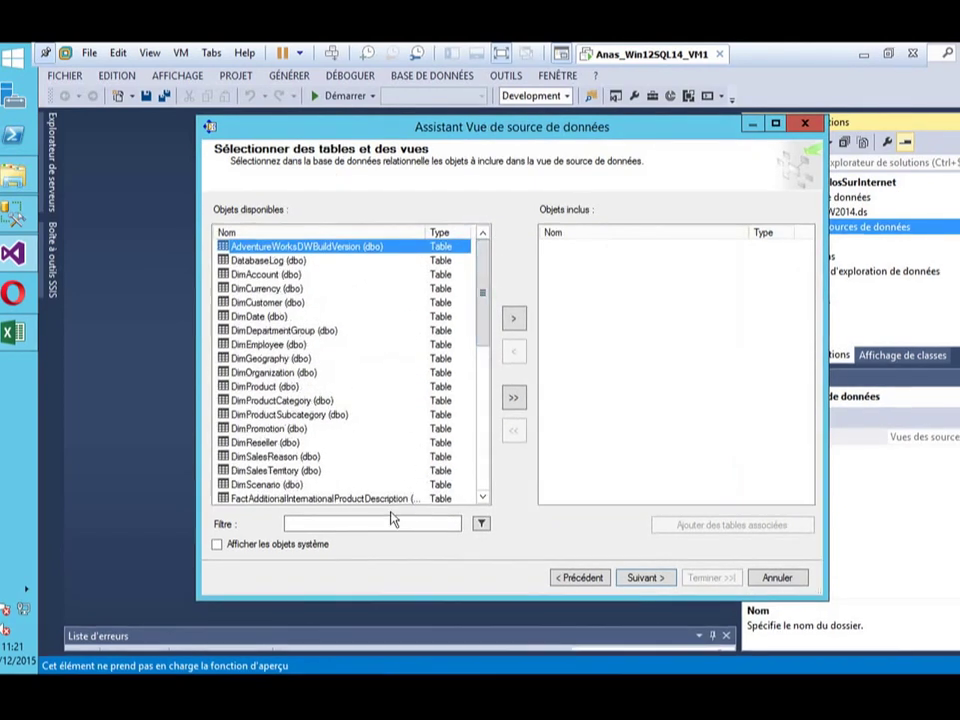
left_click(381, 524)
type("fac")
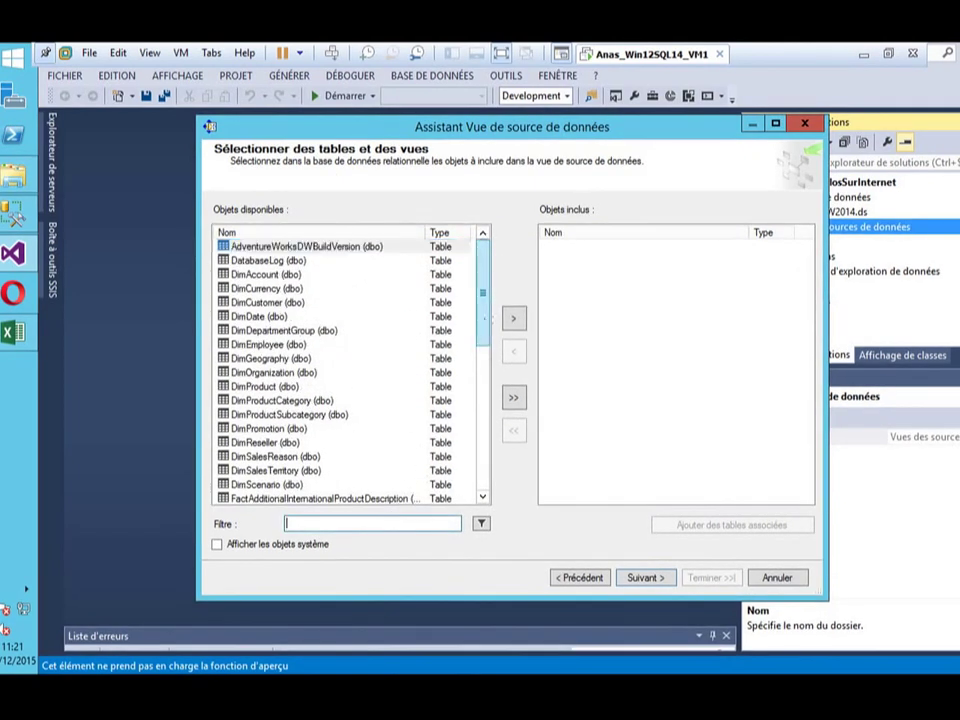
type("t")
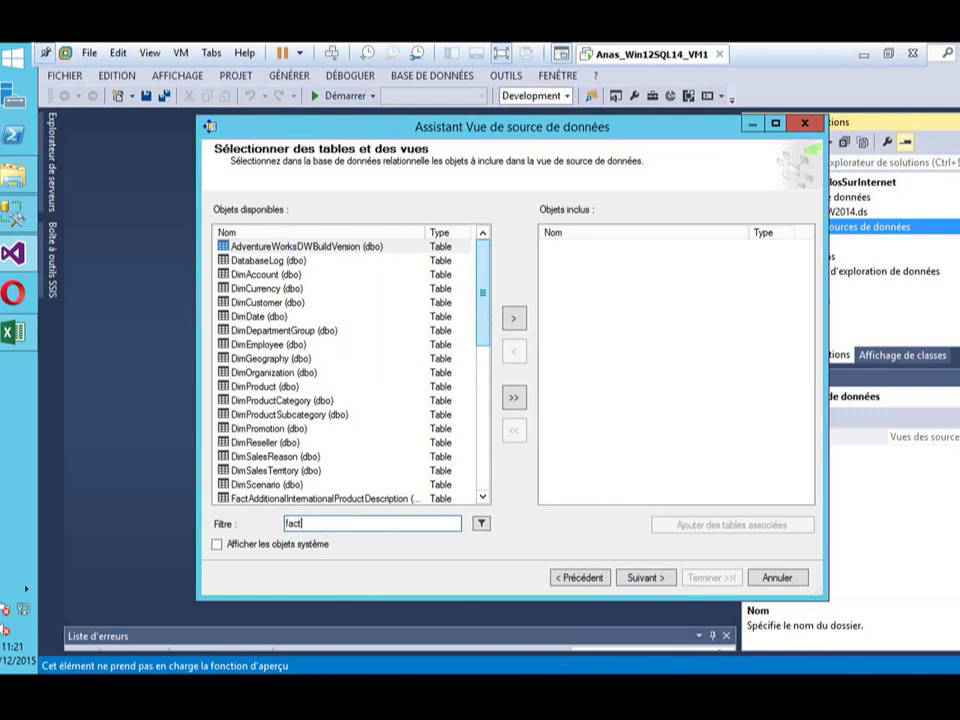
left_click(481, 523)
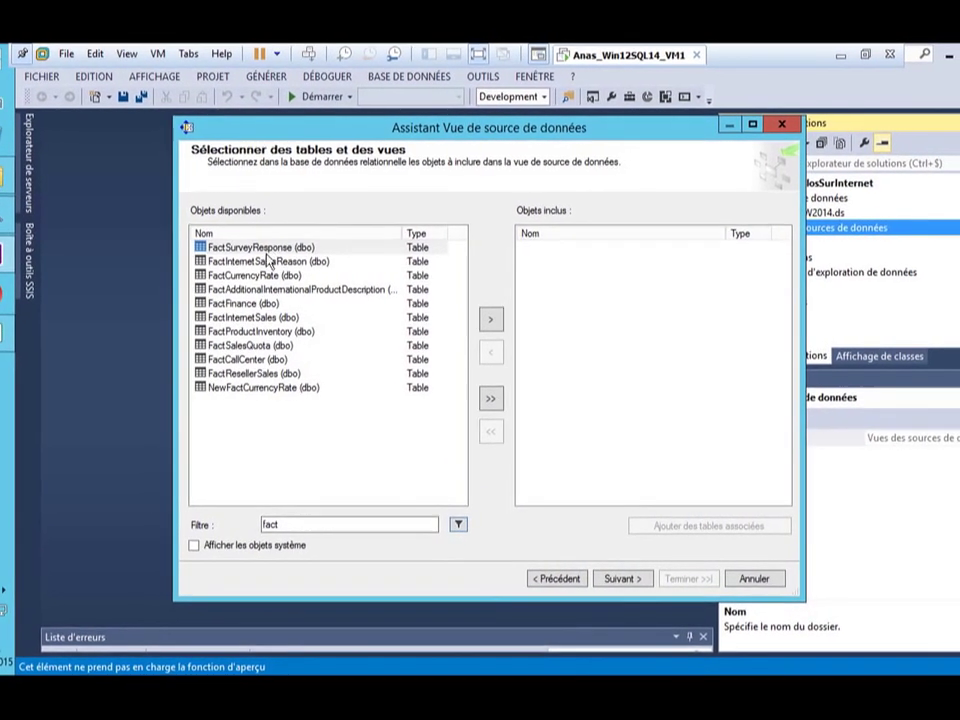
Step: Include the FactInternetSales table in the data source view and add all tables related to it
left_click(273, 317)
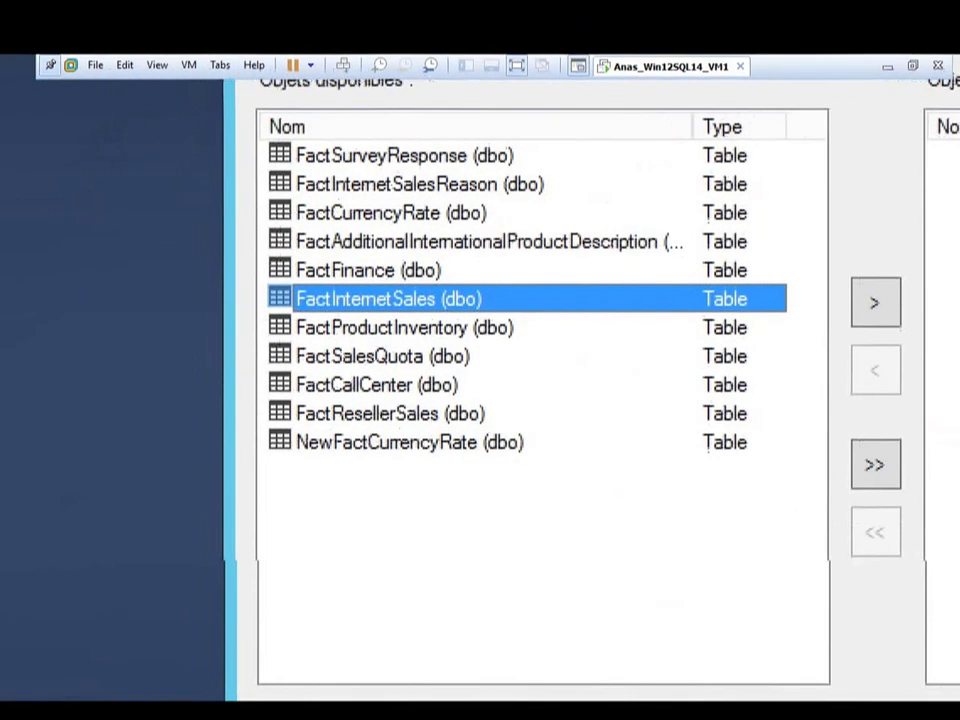
left_click_drag(161, 279, 196, 357)
mouse_move(290, 318)
left_mouse_down()
mouse_move(514, 306)
mouse_move(255, 240)
mouse_move(248, 252)
left_mouse_up()
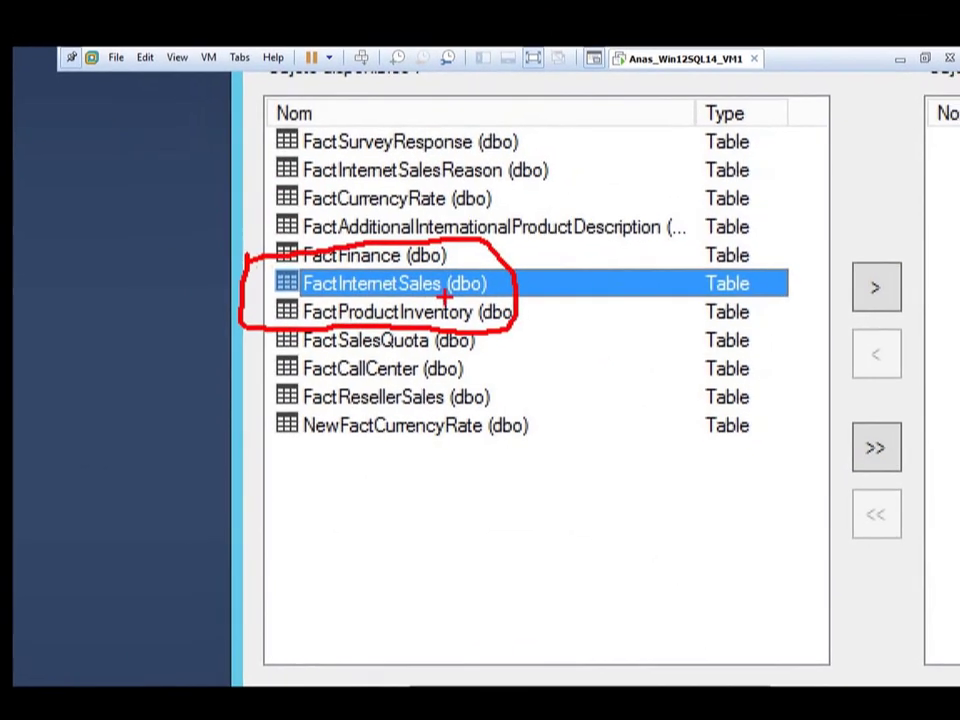
key("Escape")
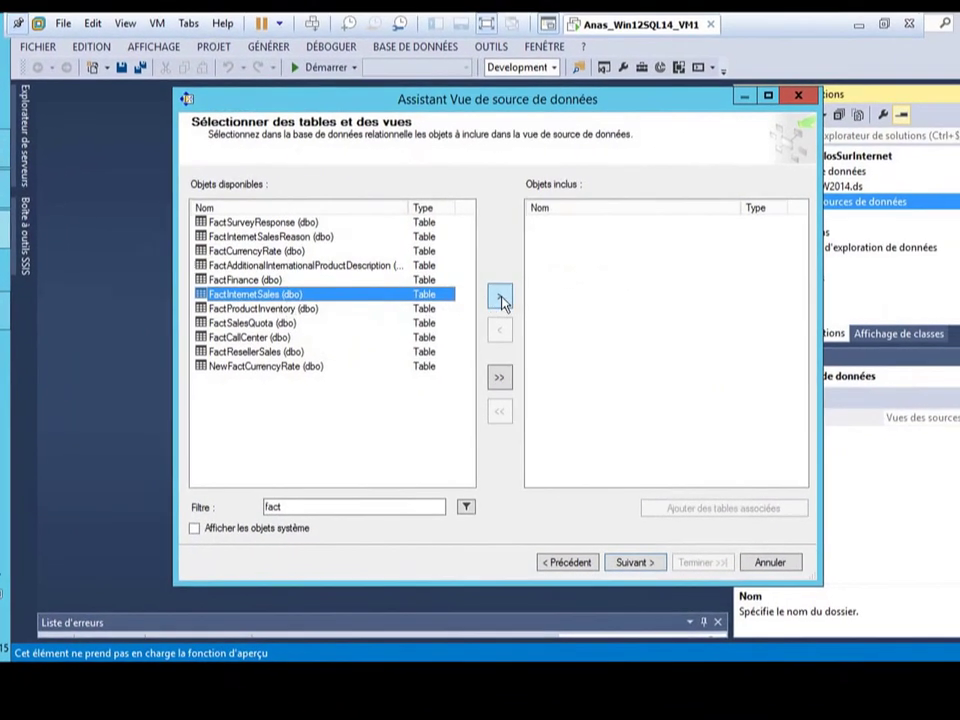
left_click(501, 302)
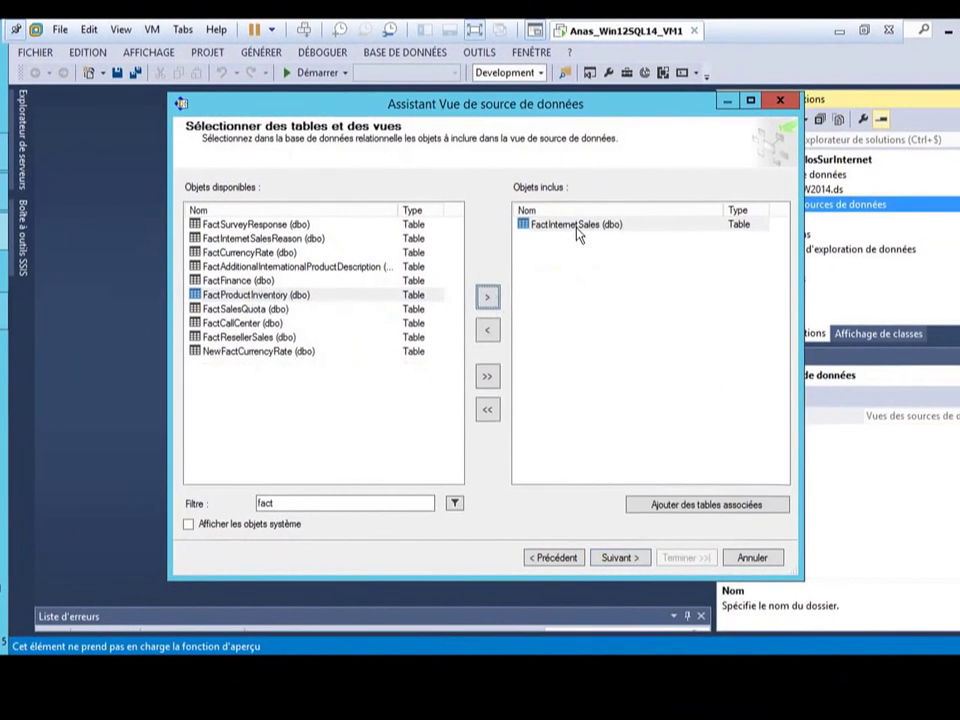
left_click(592, 232)
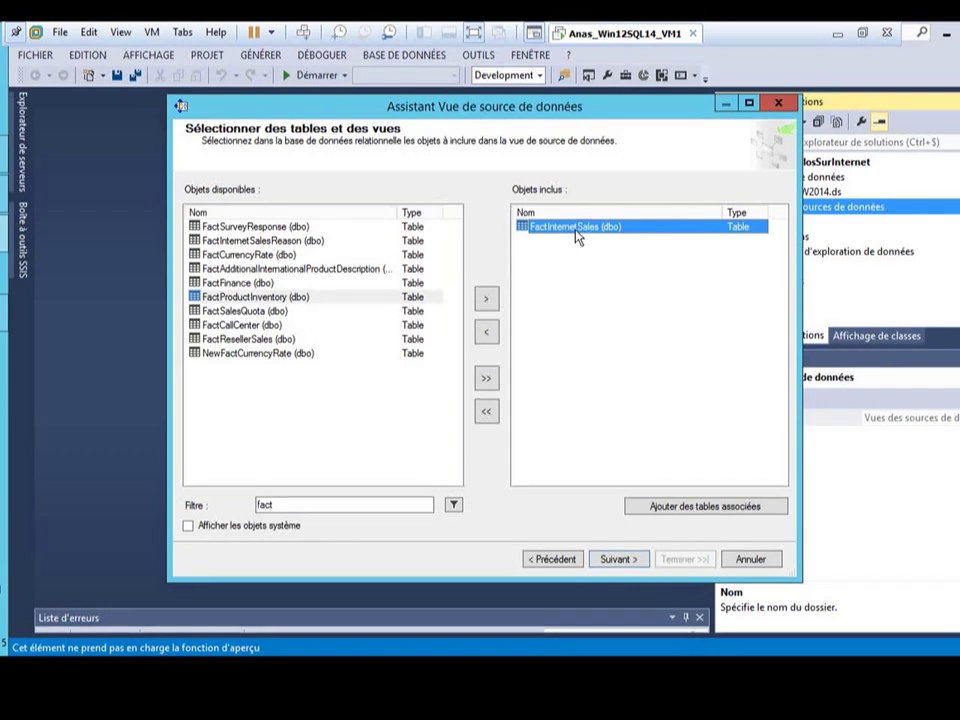
left_click(722, 510)
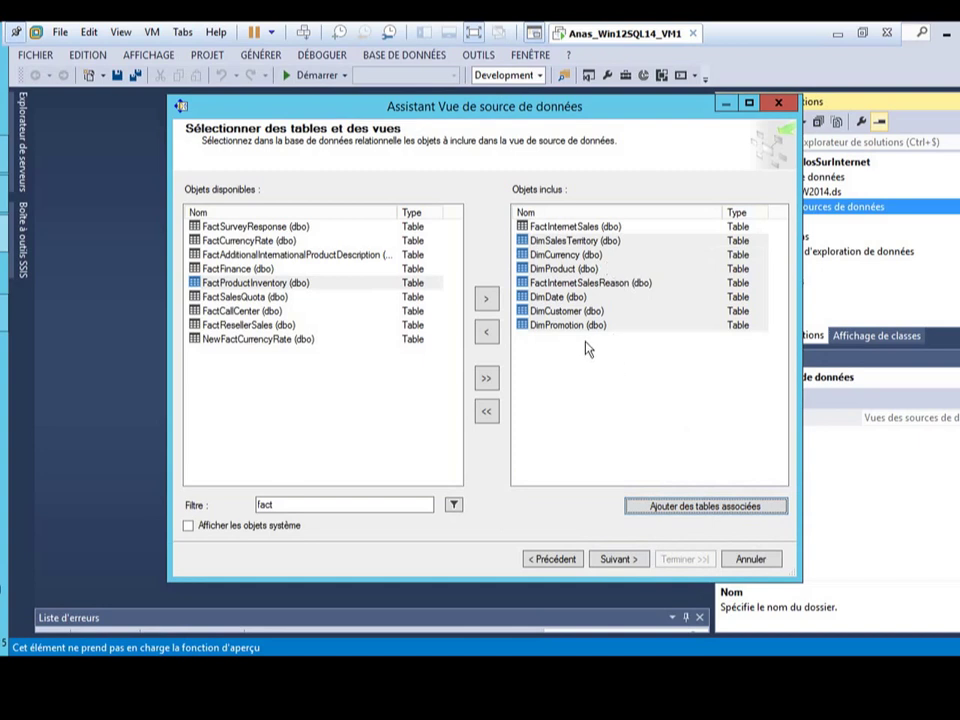
Step: Remove DimPromotion, FactInternetSalesReason, DimCurrency and DimSalesTerritory from the included objects
left_click(574, 313)
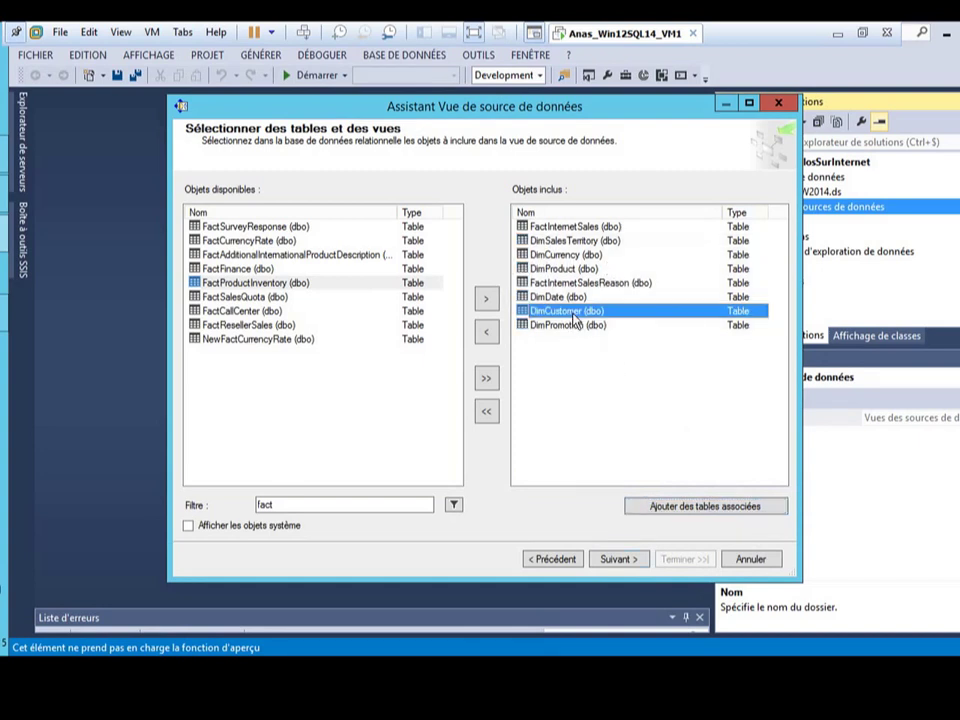
left_click(572, 326)
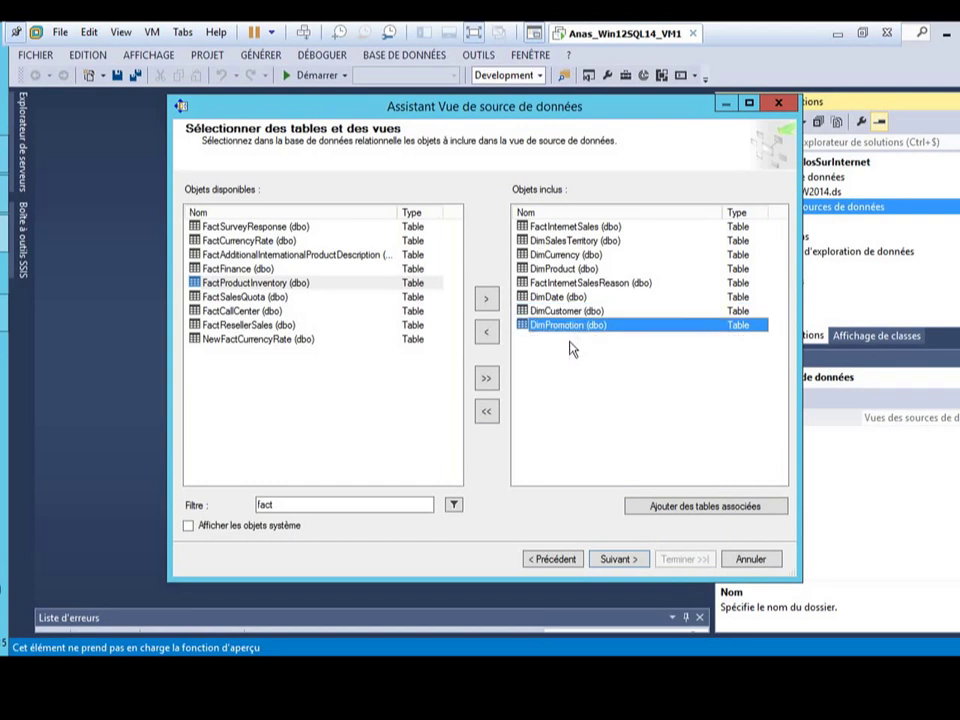
left_click(488, 333)
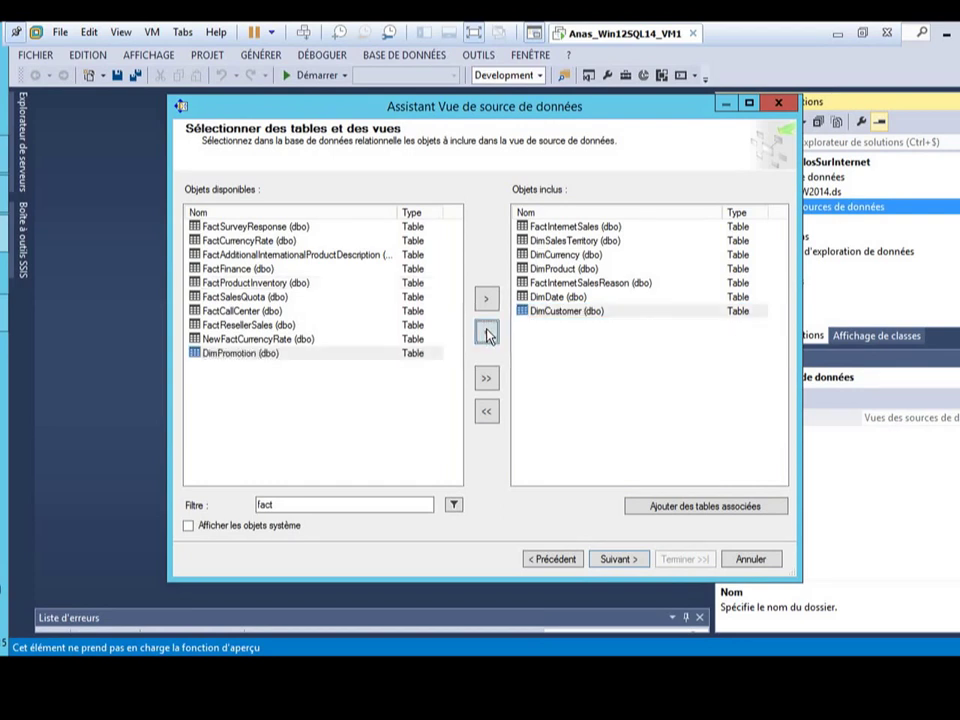
left_click(572, 298)
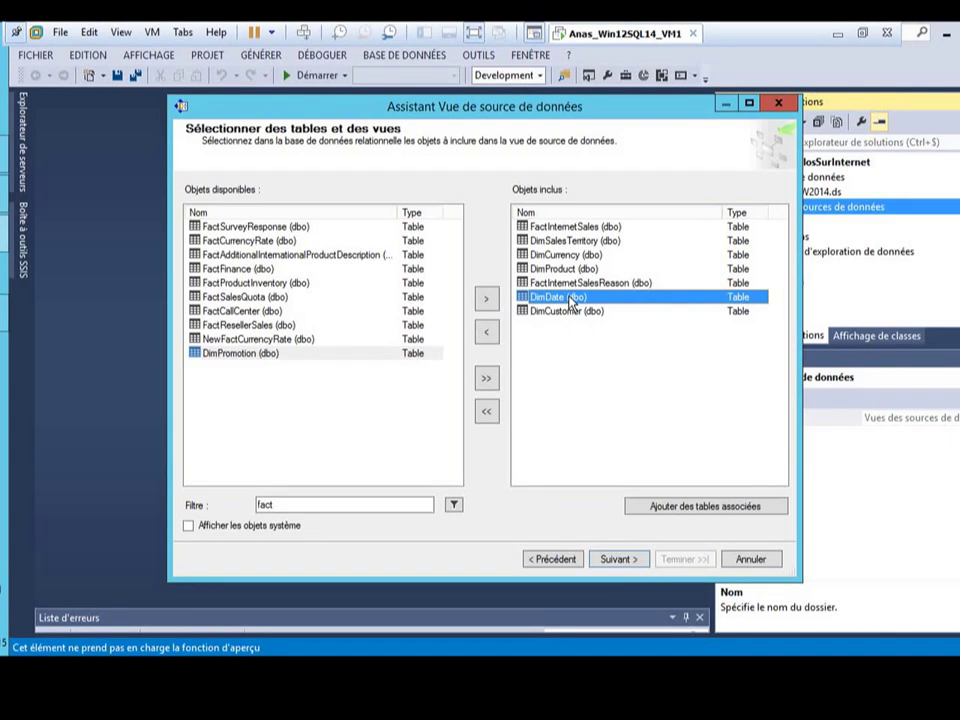
left_click(598, 284)
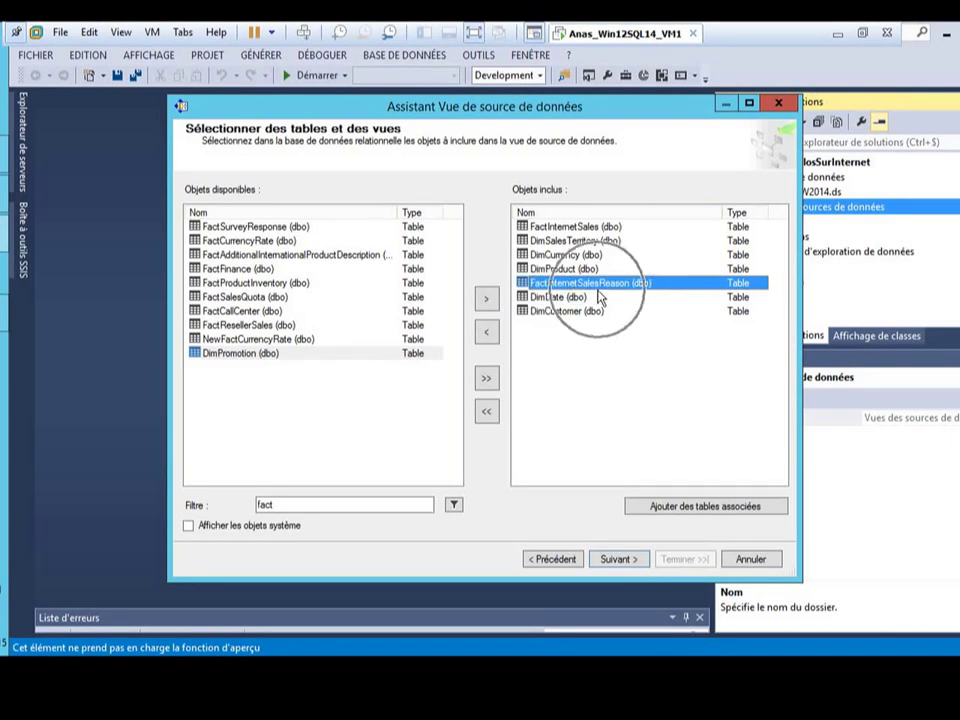
left_click(487, 331)
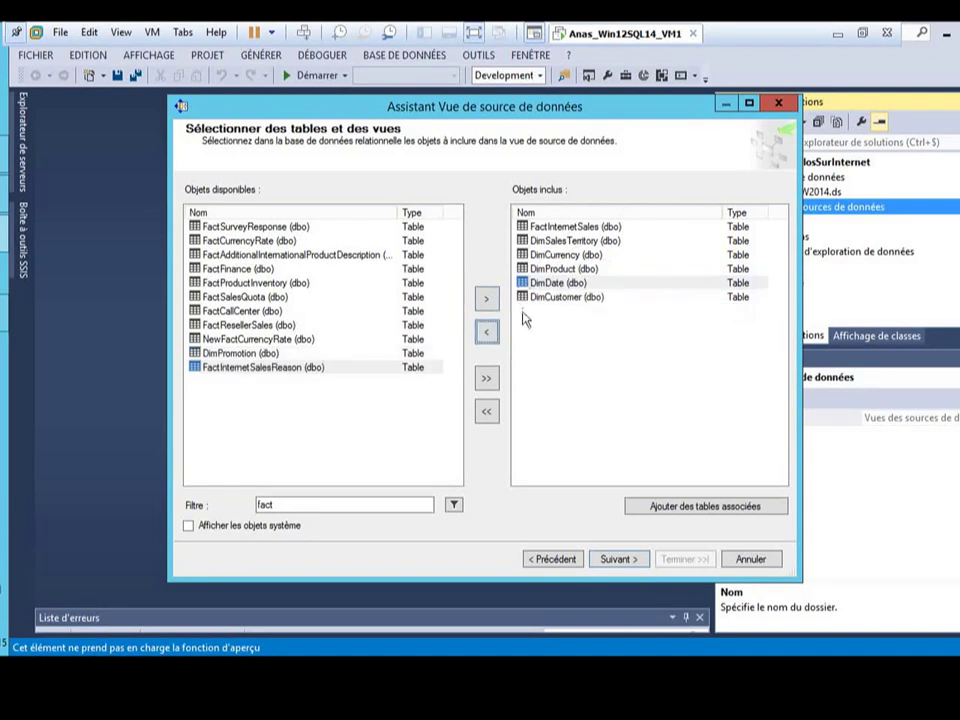
left_click(548, 270)
left_click(568, 256)
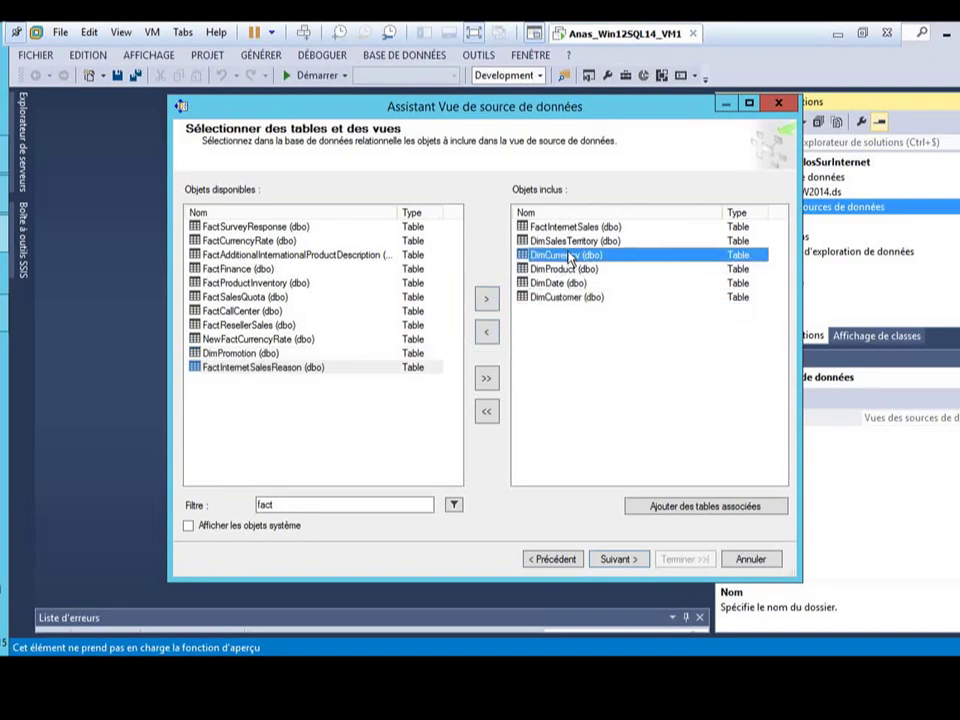
left_click(487, 331)
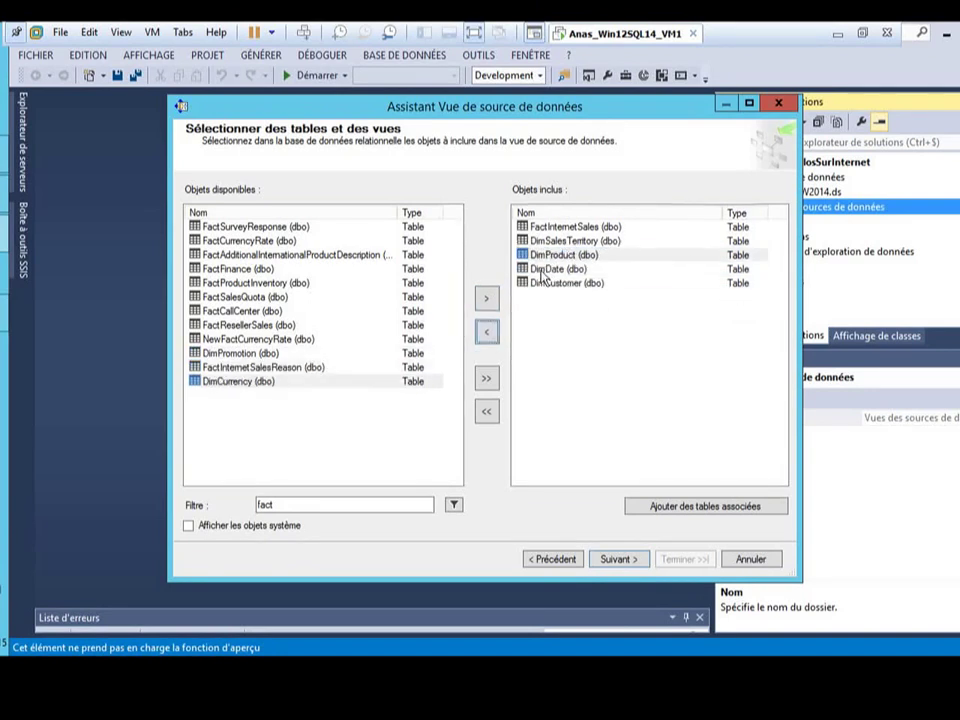
left_click(542, 242)
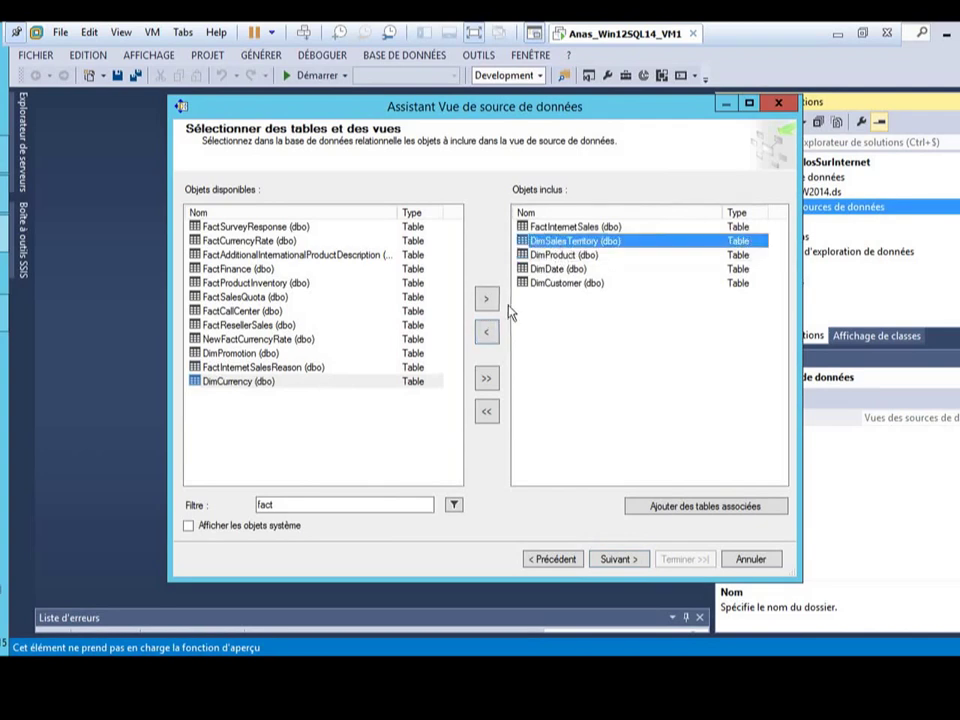
left_click(487, 331)
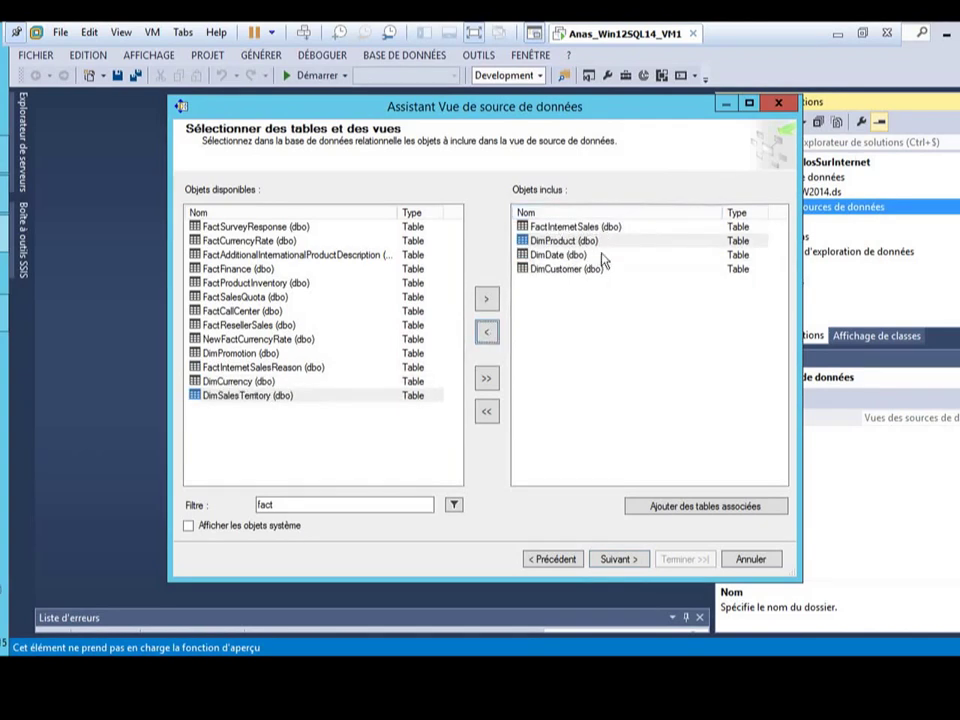
Step: Add the tables related to DimCustomer, keeping DimGeography and removing FactSurveyResponse from the included objects
left_click(564, 270)
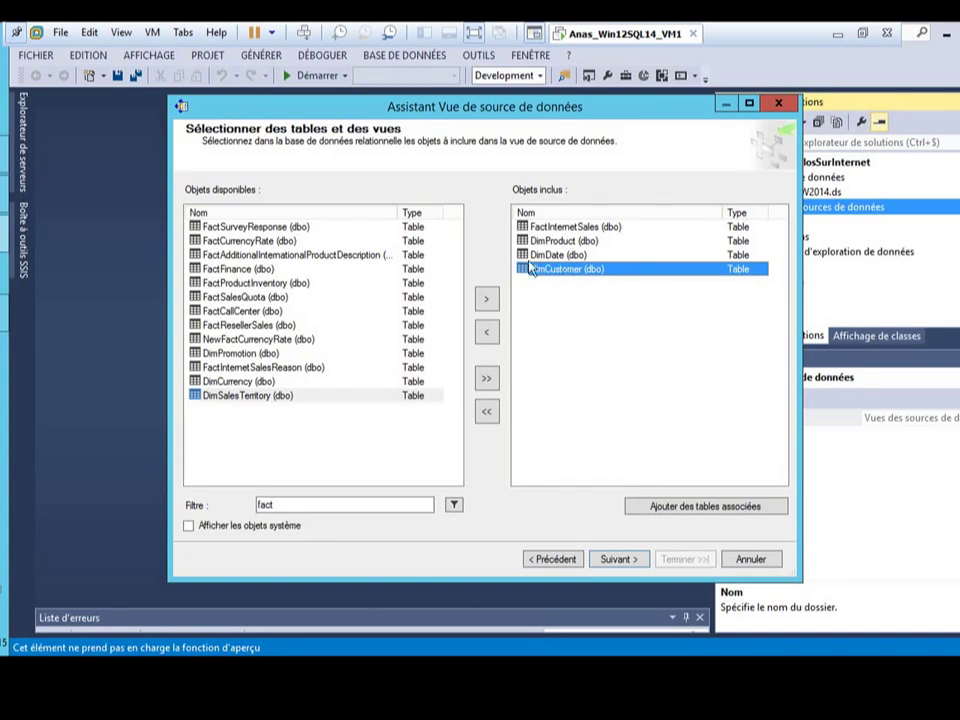
left_click(712, 512)
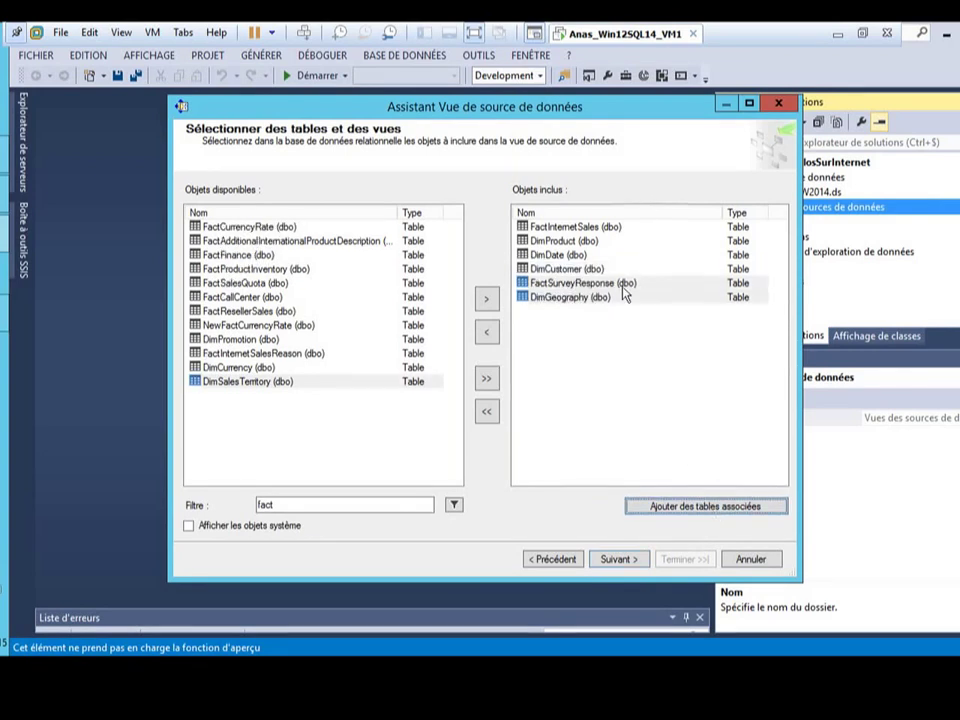
left_click(580, 283)
left_click(487, 332)
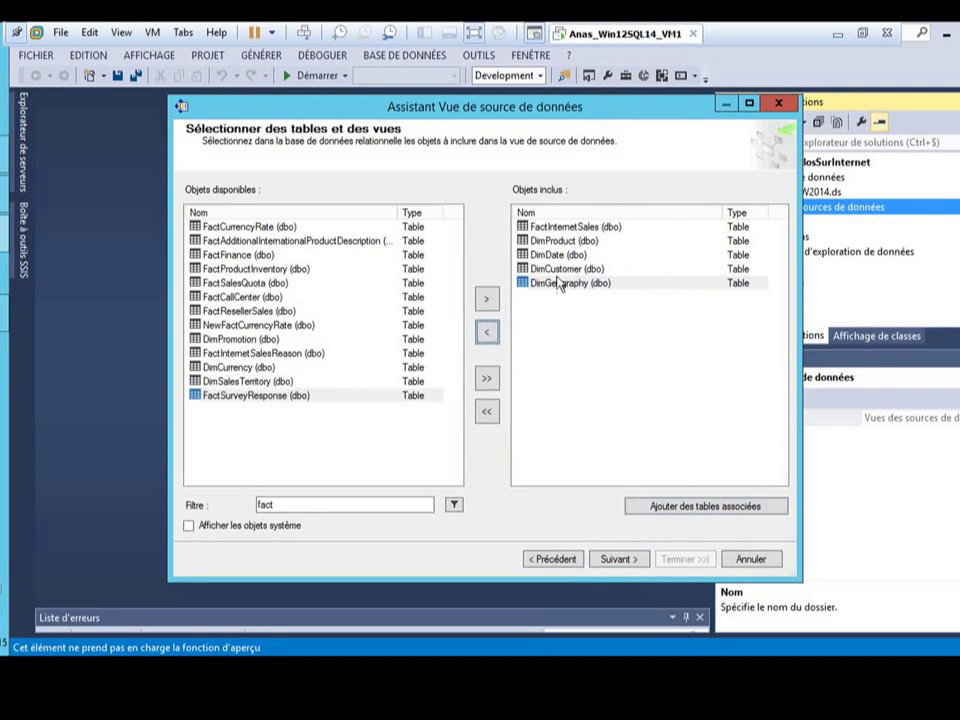
left_click(557, 288)
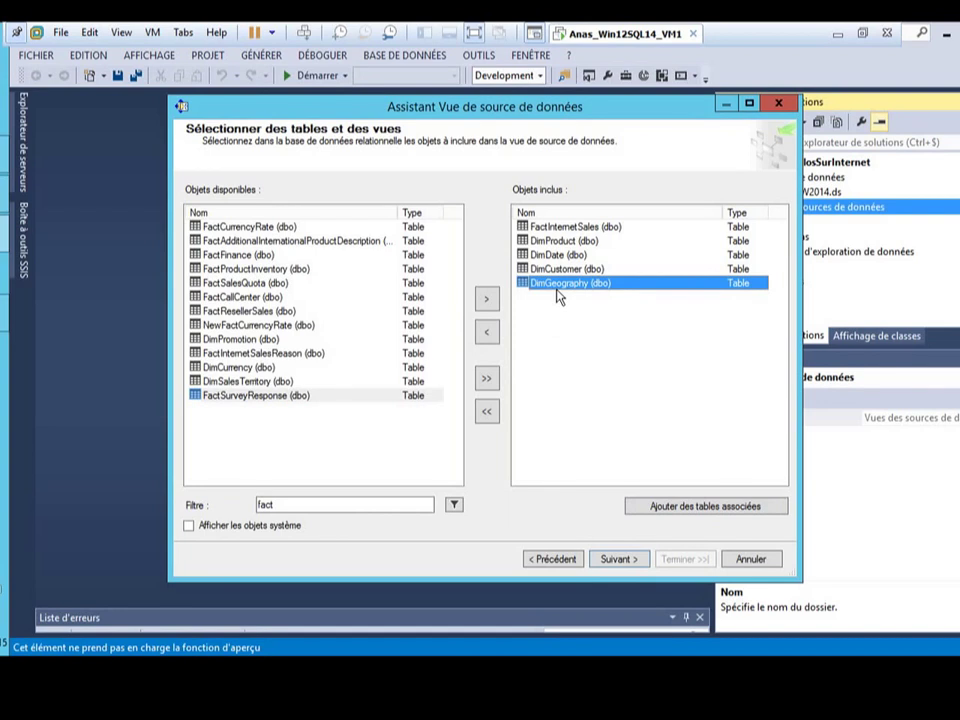
Step: Add the tables related to DimProduct to the included objects
left_click(564, 242)
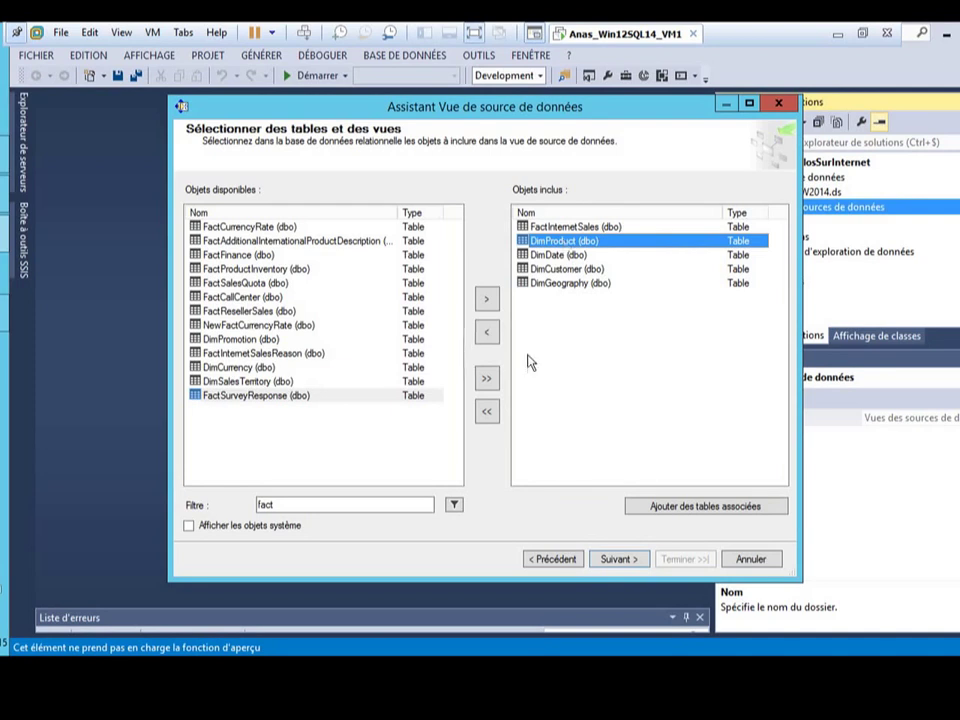
left_click(708, 509)
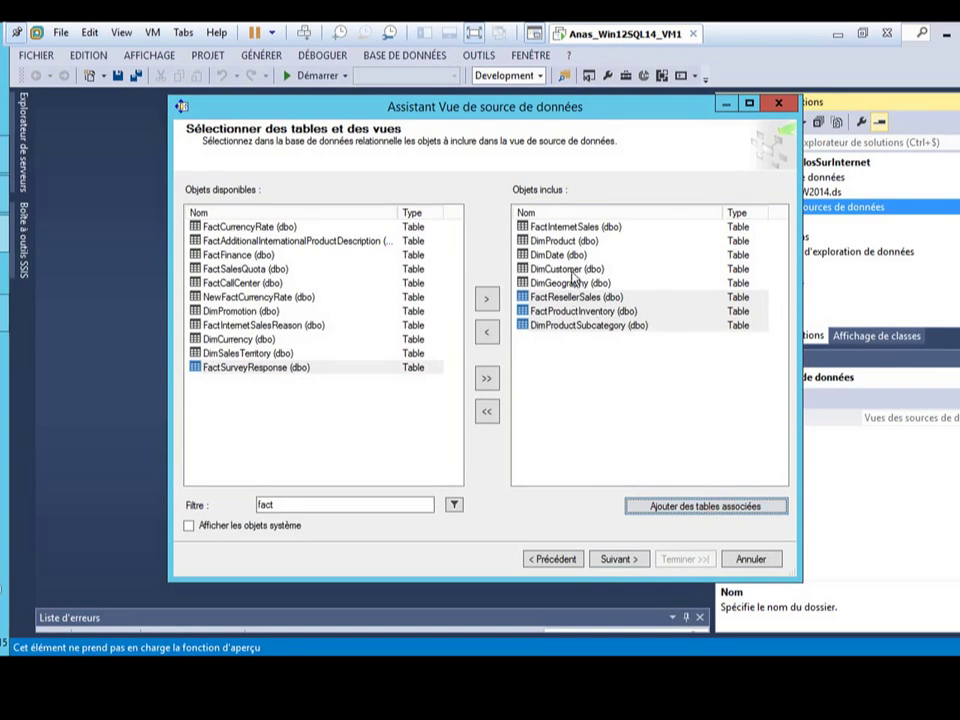
left_click(562, 241)
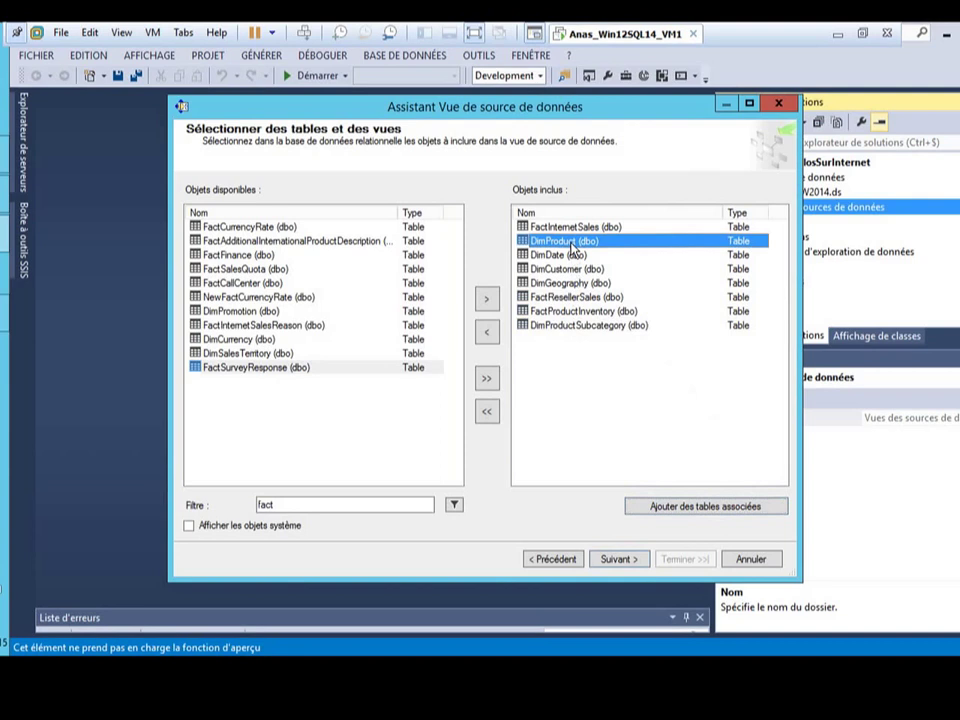
Step: Remove FactProductInventory and FactResellerSales from the included objects, keeping DimProductSubcategory
left_click(563, 328)
left_click(578, 311)
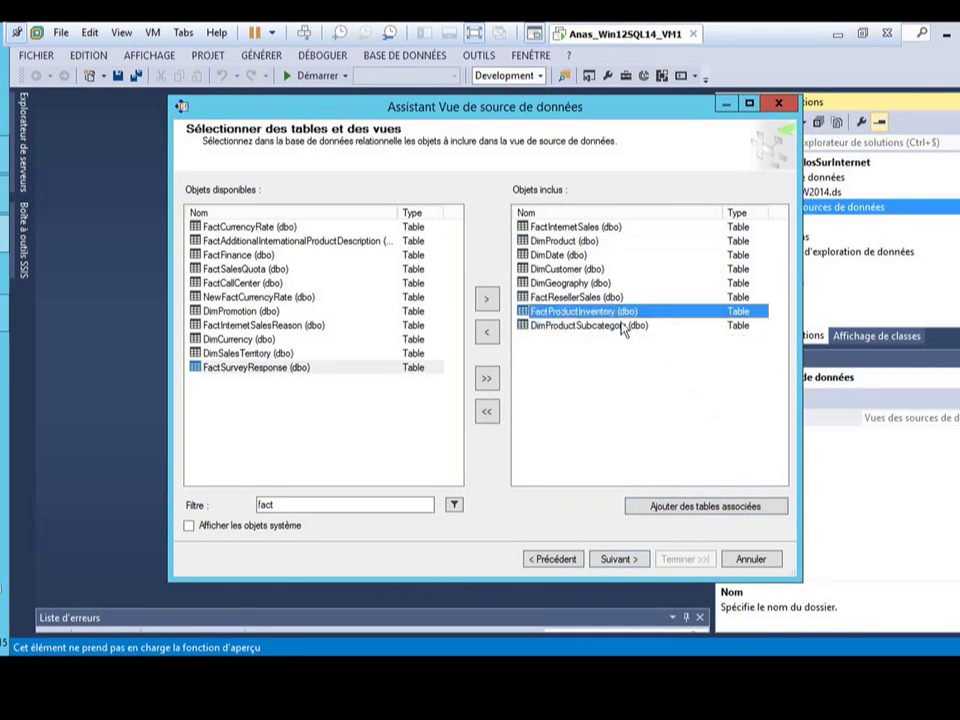
left_click(489, 333)
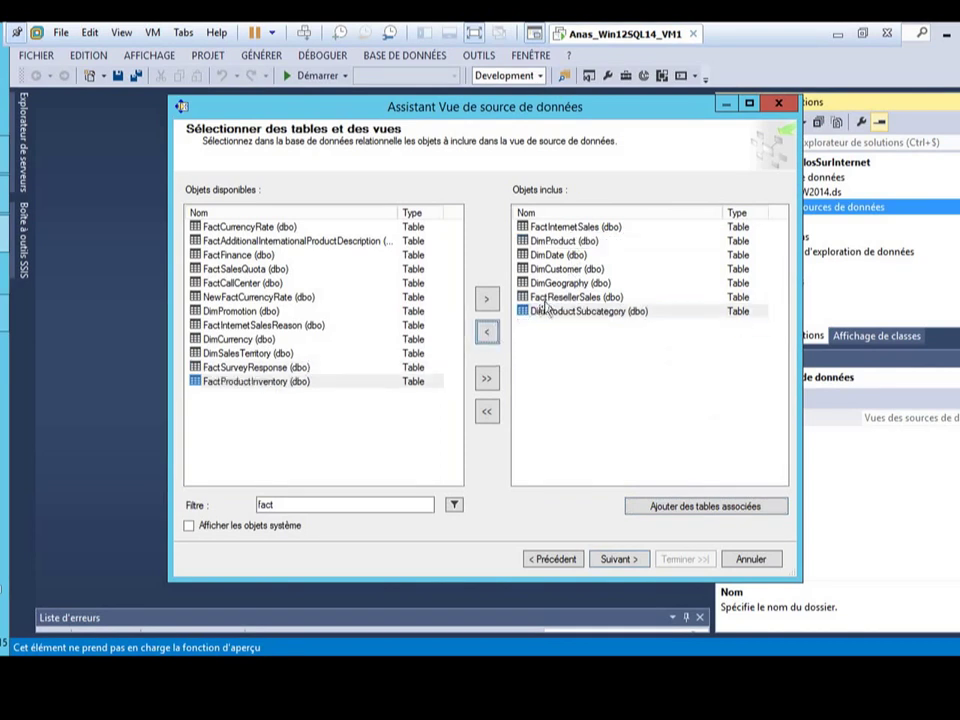
left_click(576, 300)
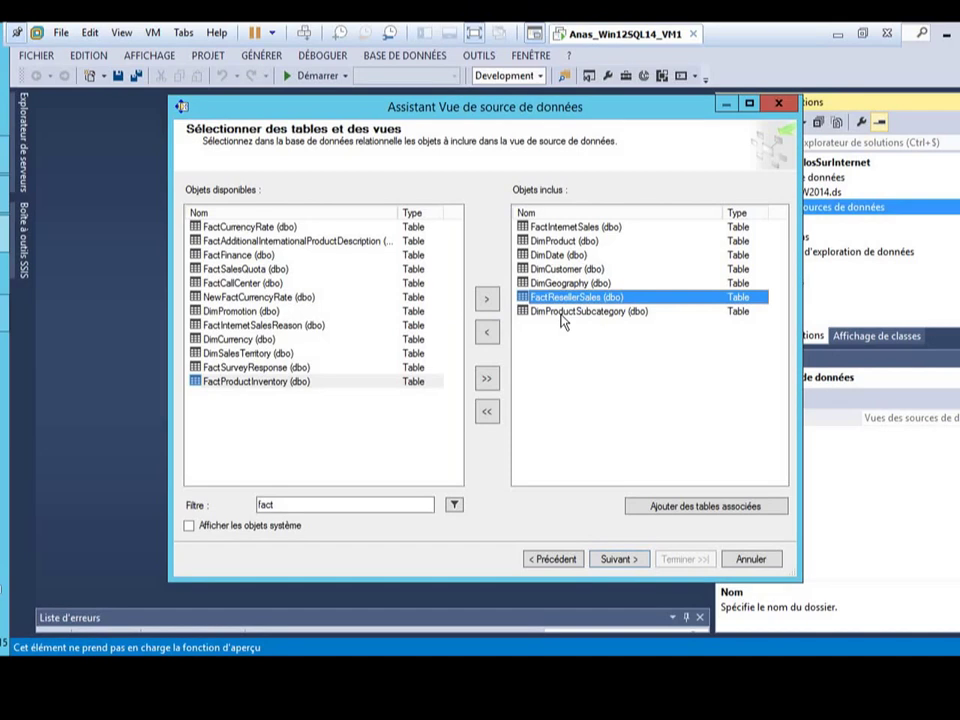
left_click(487, 332)
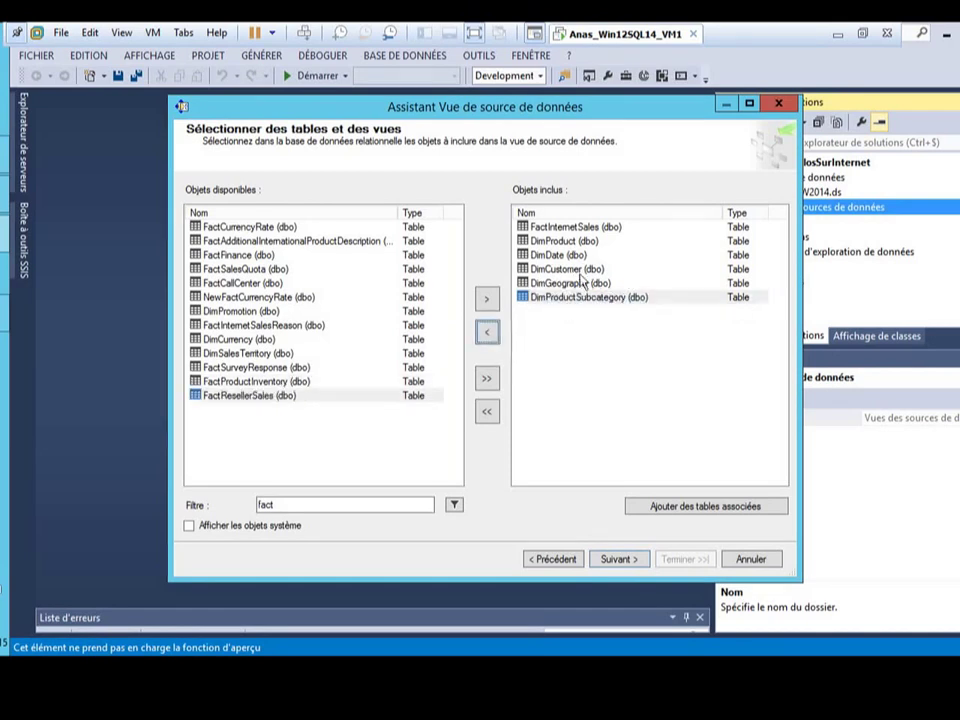
Step: Check the included fact and dimension tables, from FactInternetSales to DimProductSubcategory, and accept the table selection
left_click(567, 228)
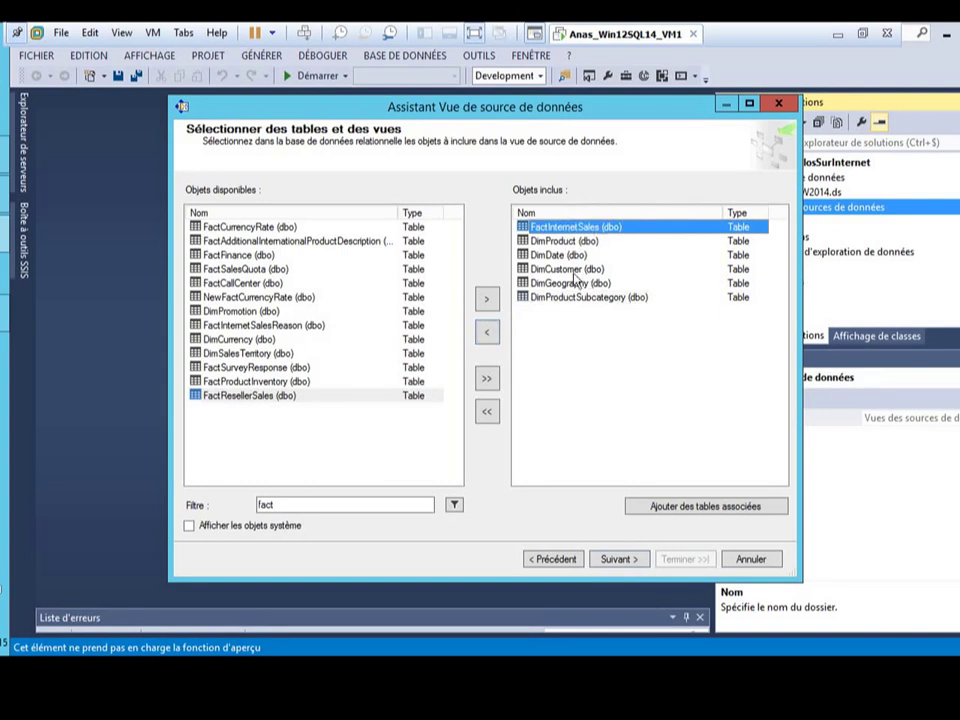
left_click(572, 271)
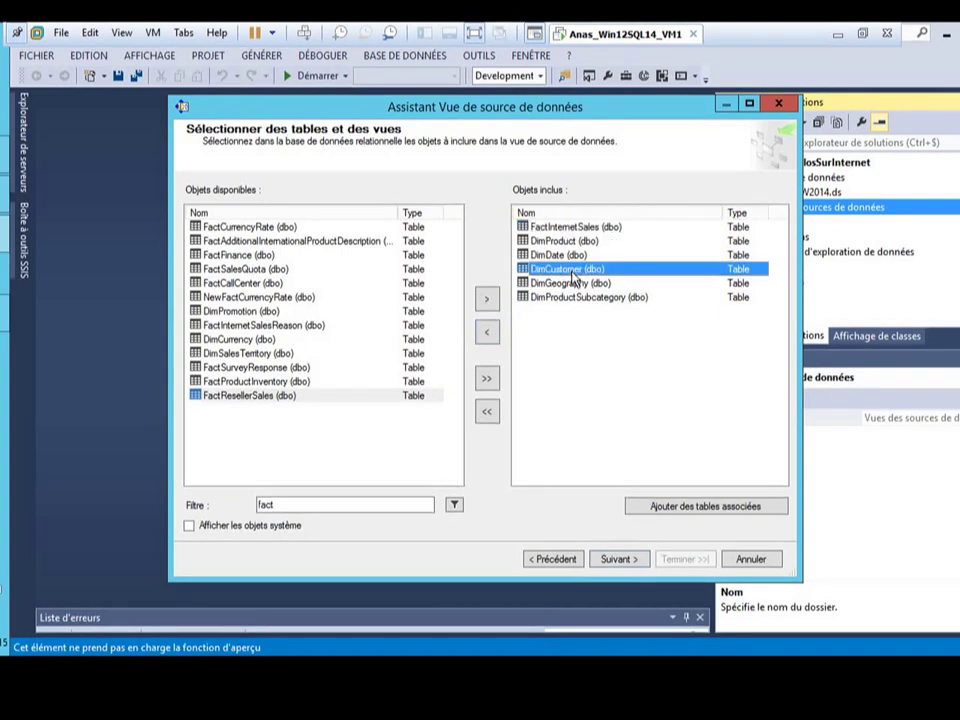
left_click(574, 283)
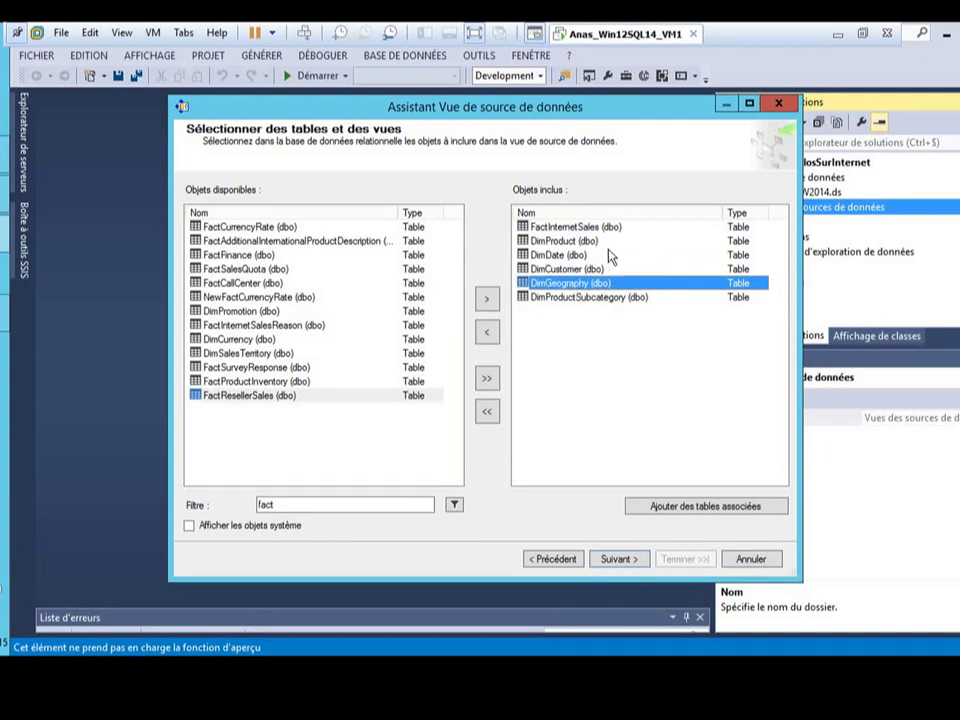
left_click(563, 255)
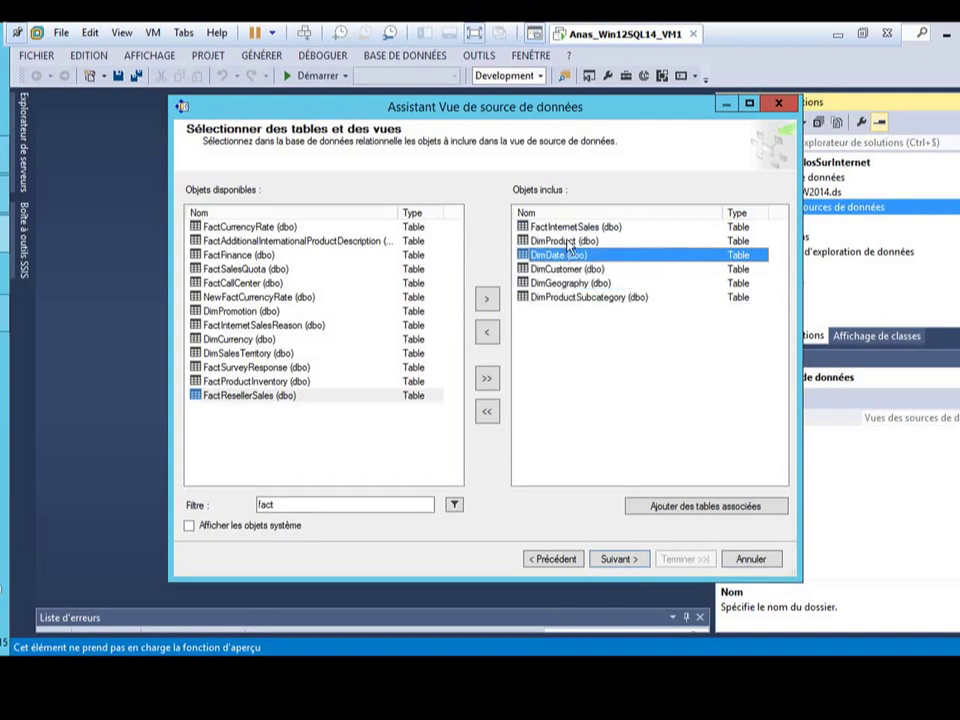
left_click(568, 242)
left_click(576, 283)
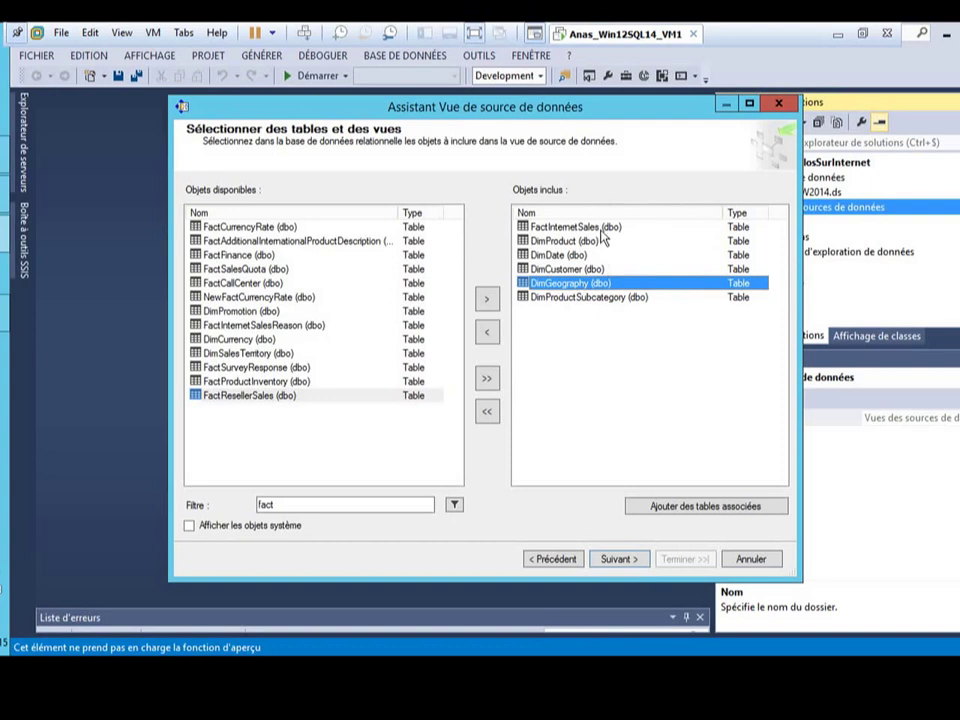
left_click(620, 562)
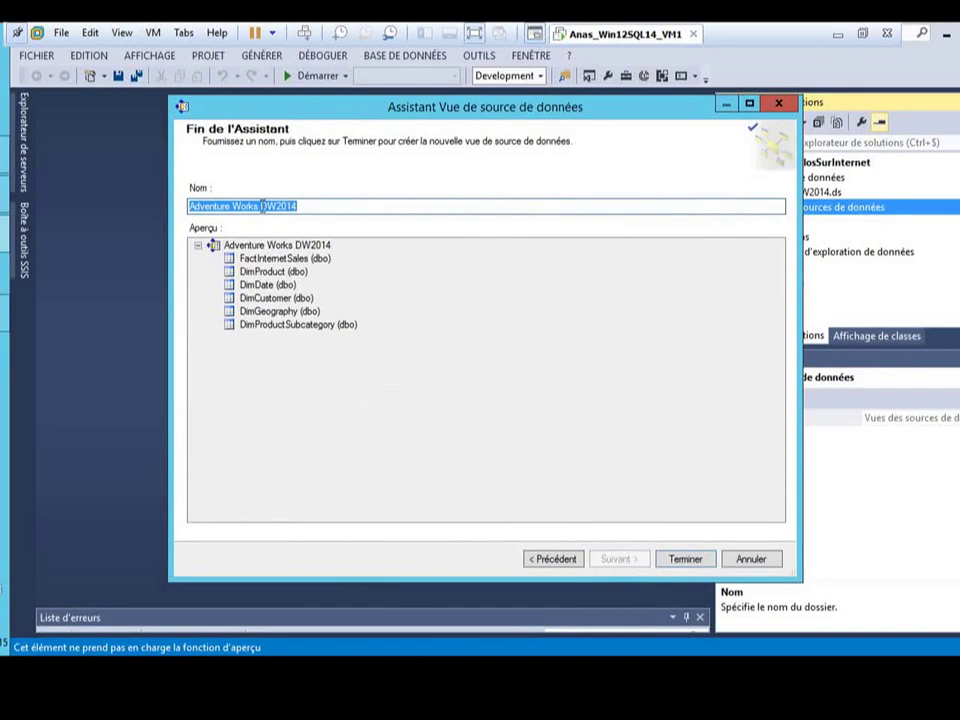
Step: Name the data source view dsw_ADW2014 and finish the wizard to create it
left_click_drag(262, 205, 170, 205)
key("BackSpace")
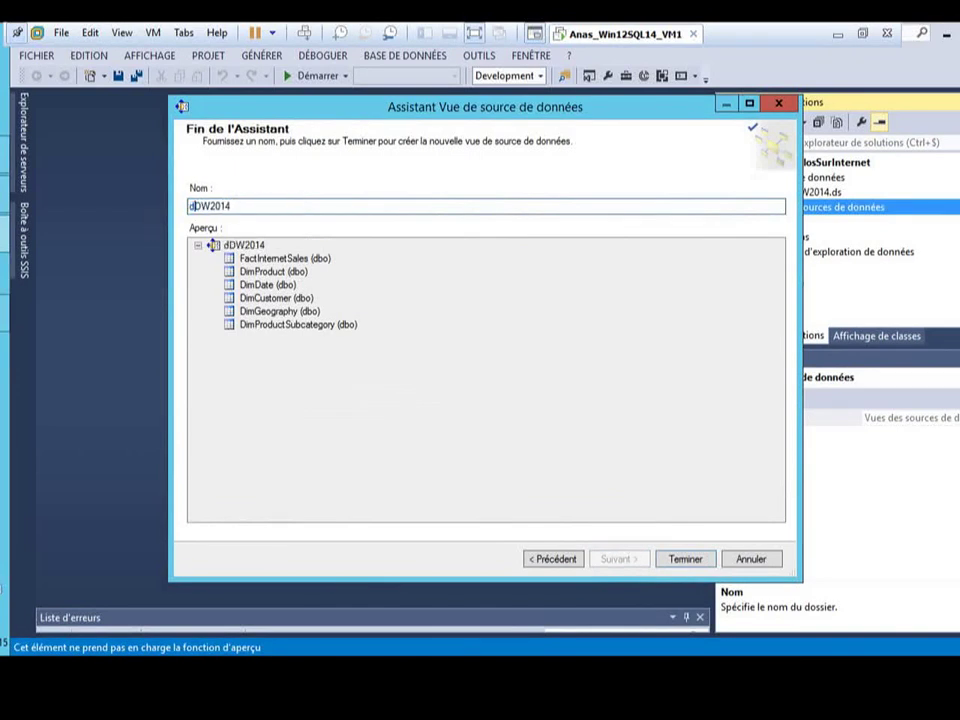
type("dsw")
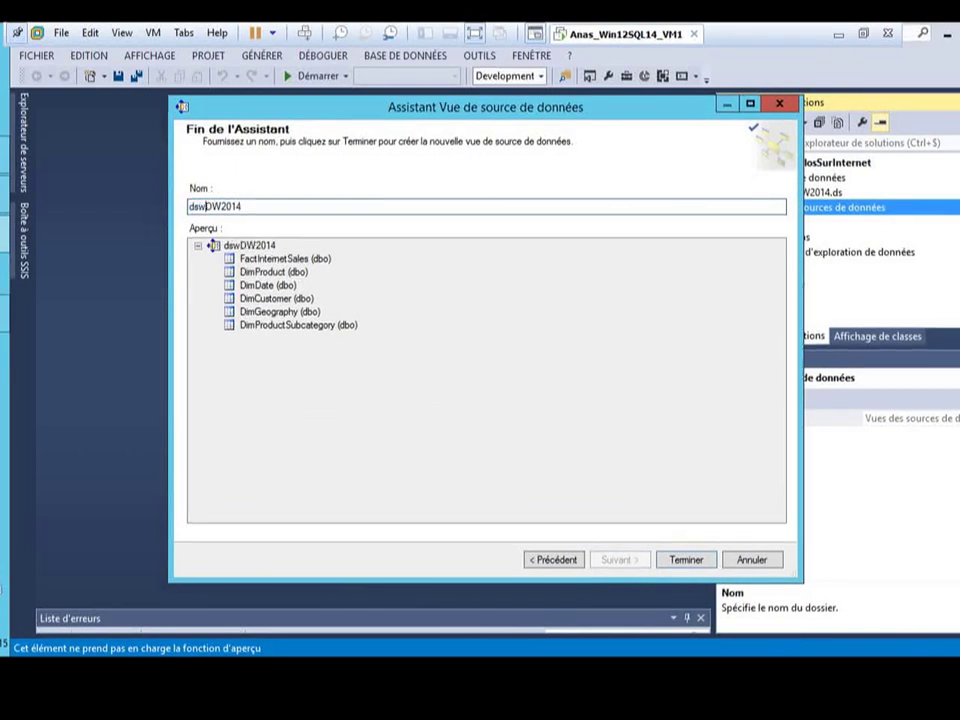
type("_")
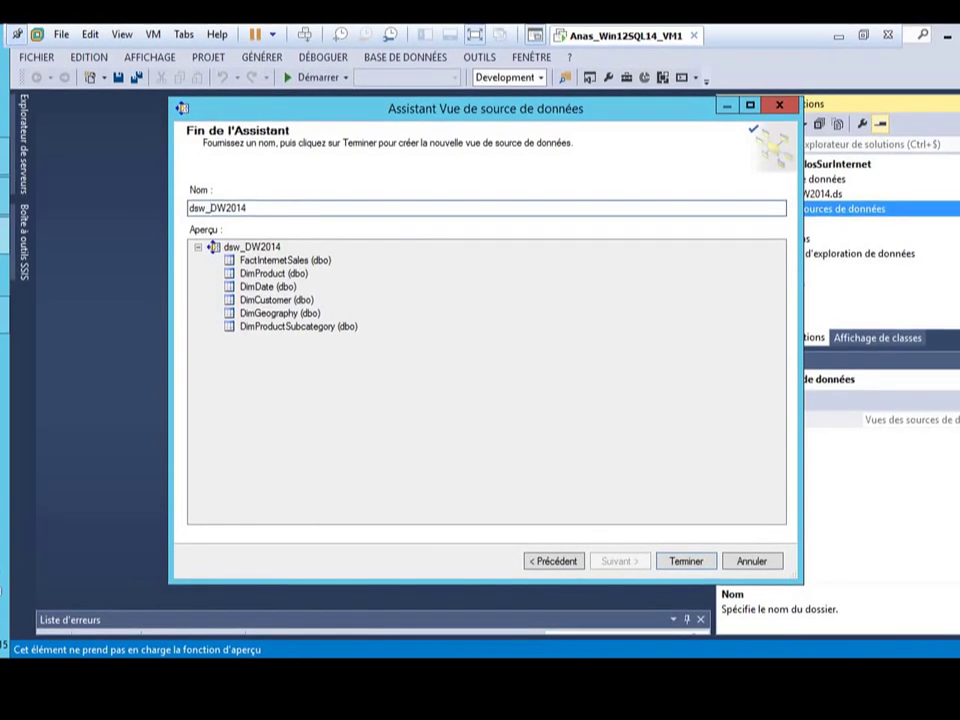
type("A")
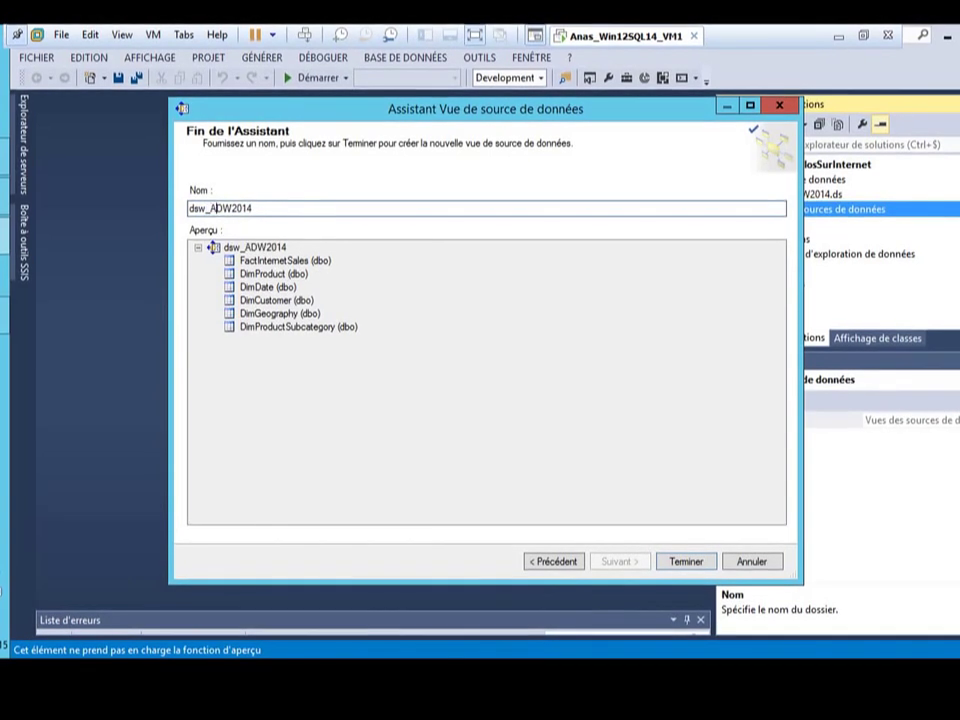
left_click(686, 564)
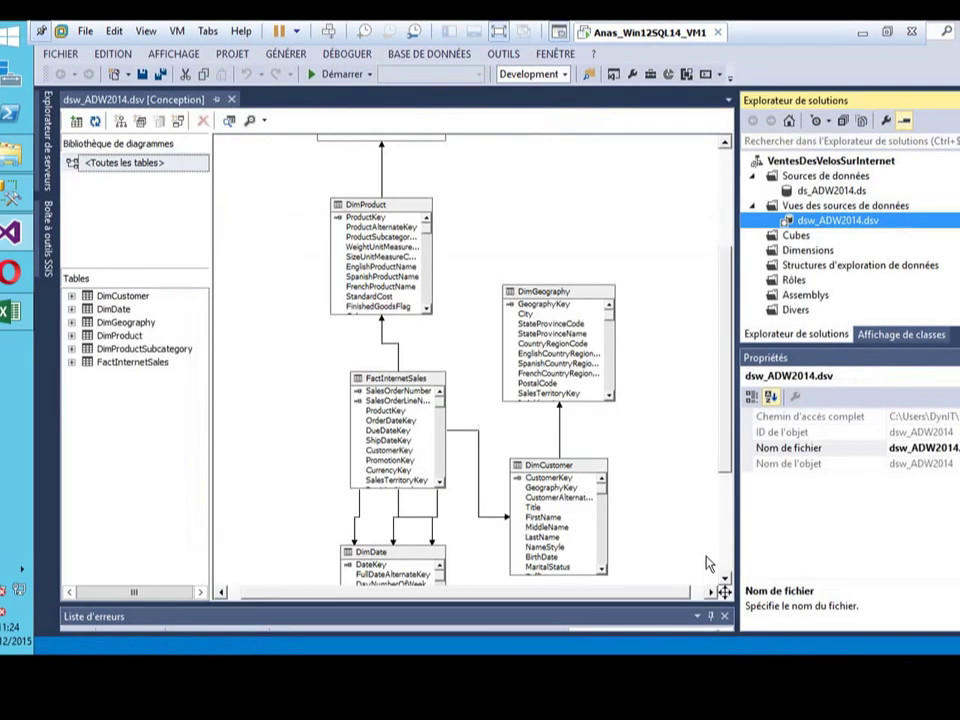